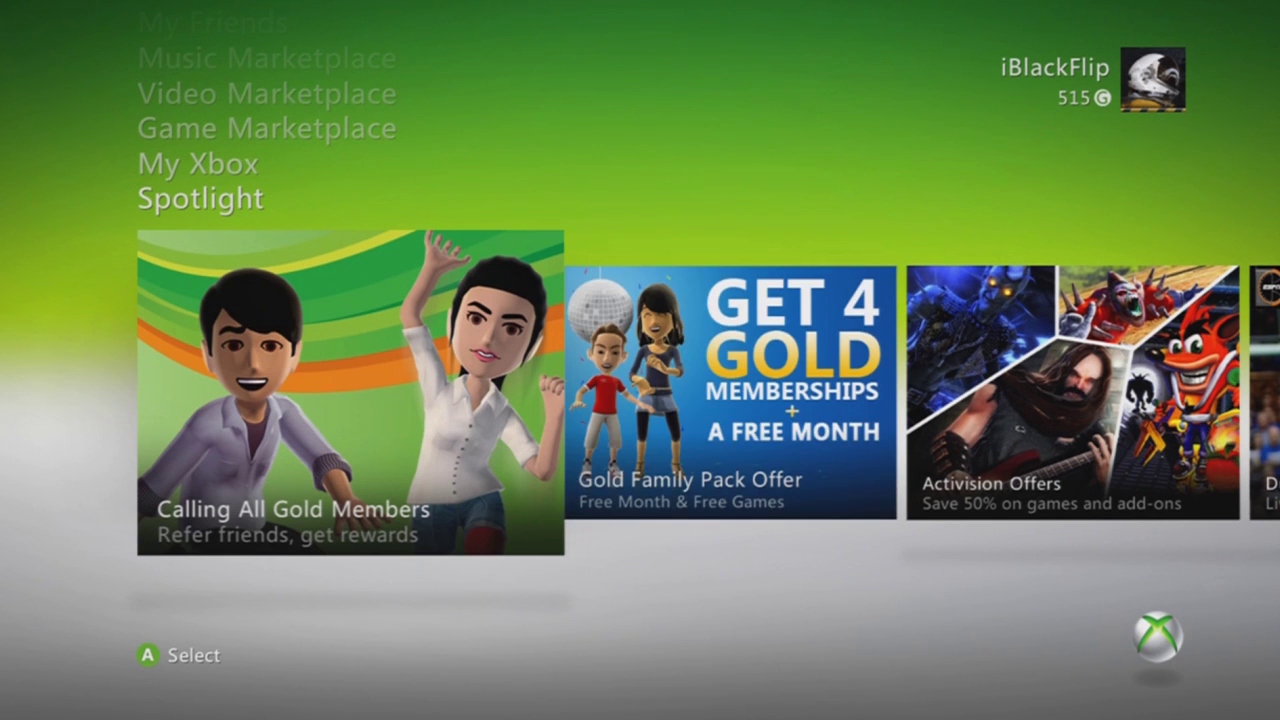
Step: Launch Call of Duty Black Ops and enter the Xbox LIVE player match lobby to check the NAT type
key("Up")
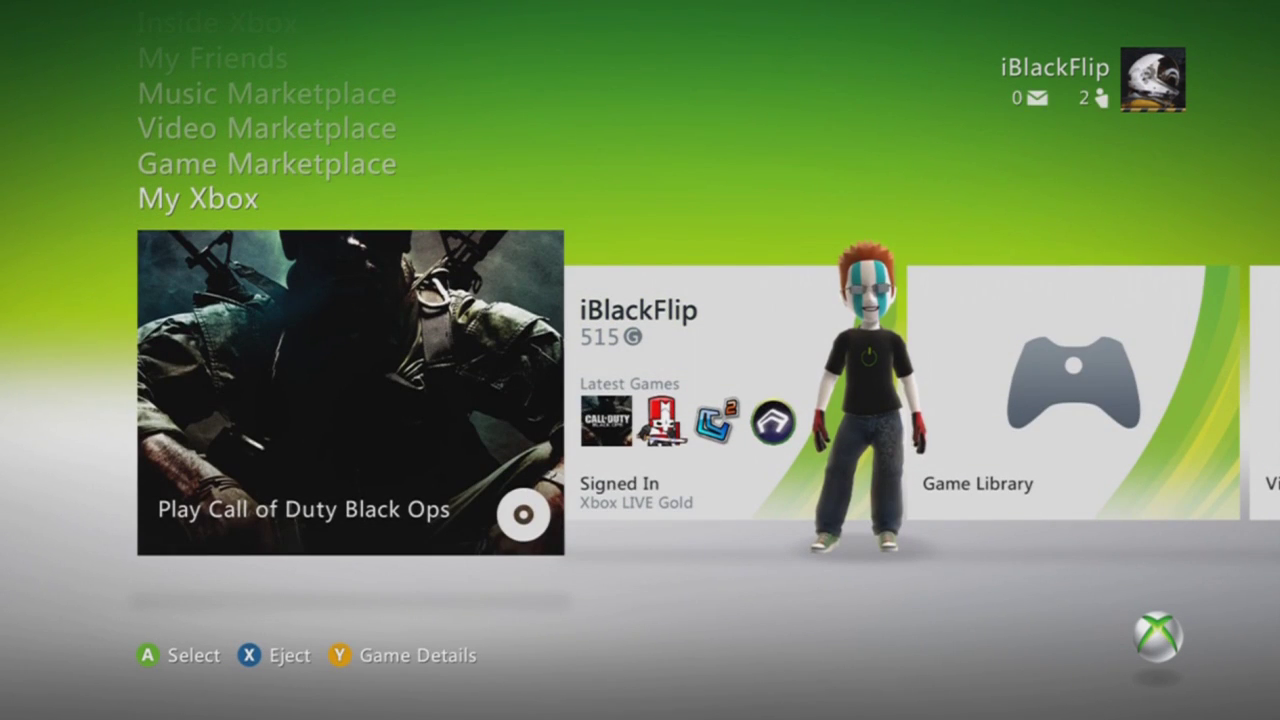
key("Return")
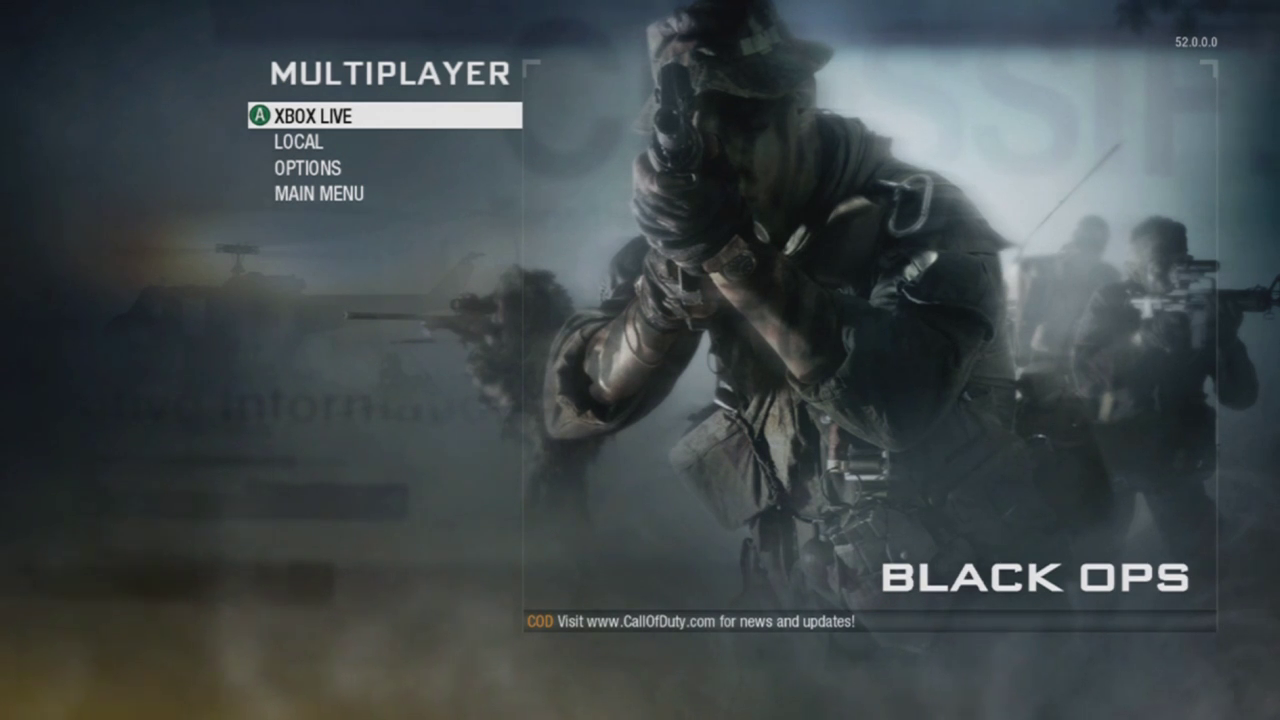
key("Return")
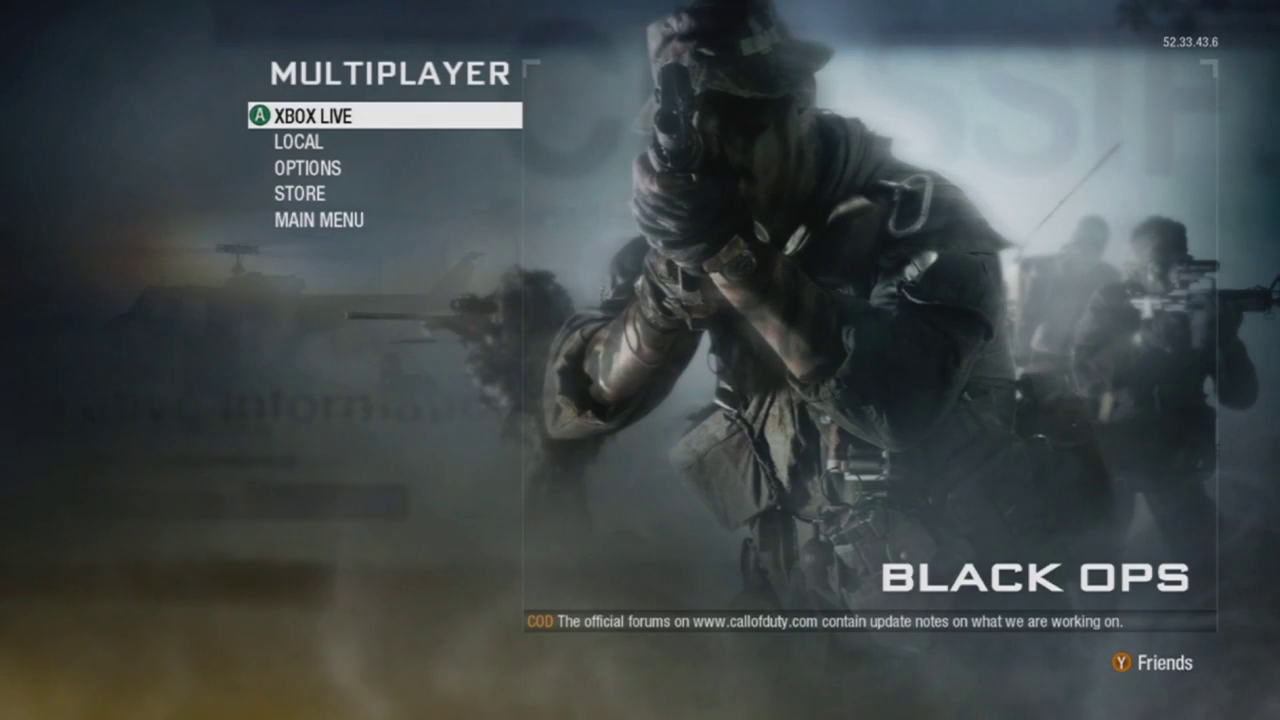
key("Return")
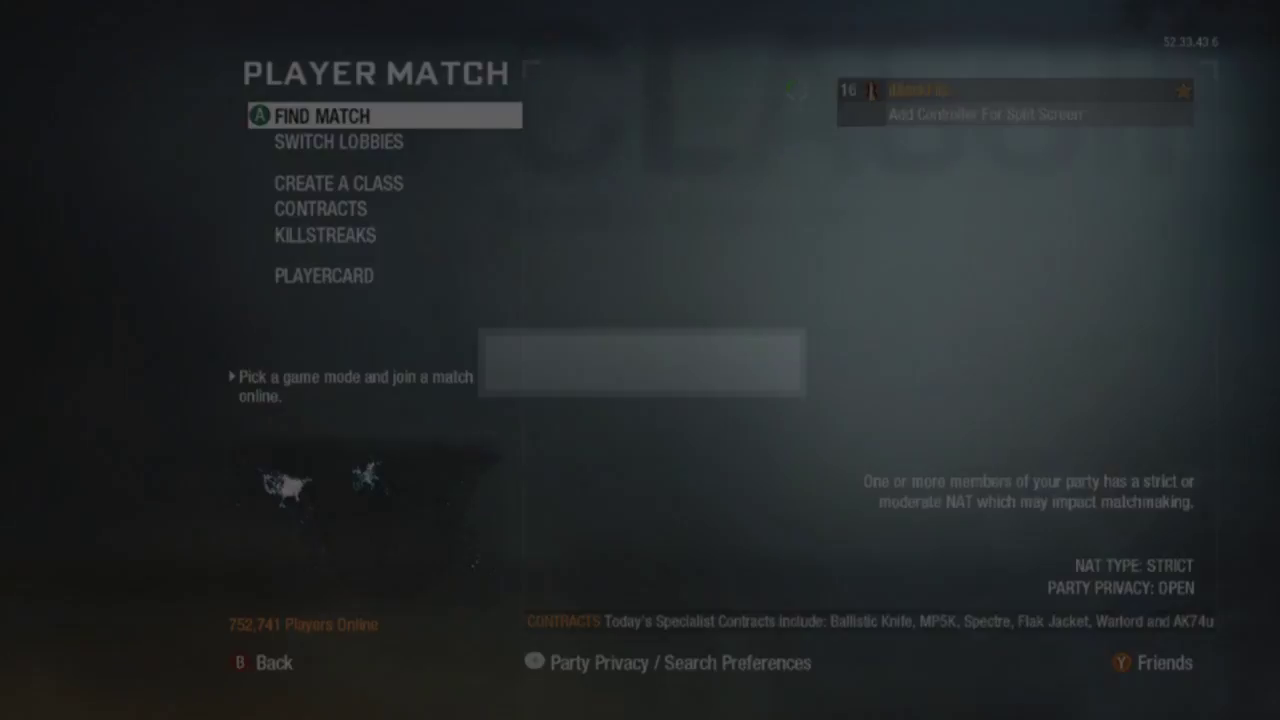
Step: Leave the game for the Xbox Dashboard and bring up the My Xbox channel
key("super")
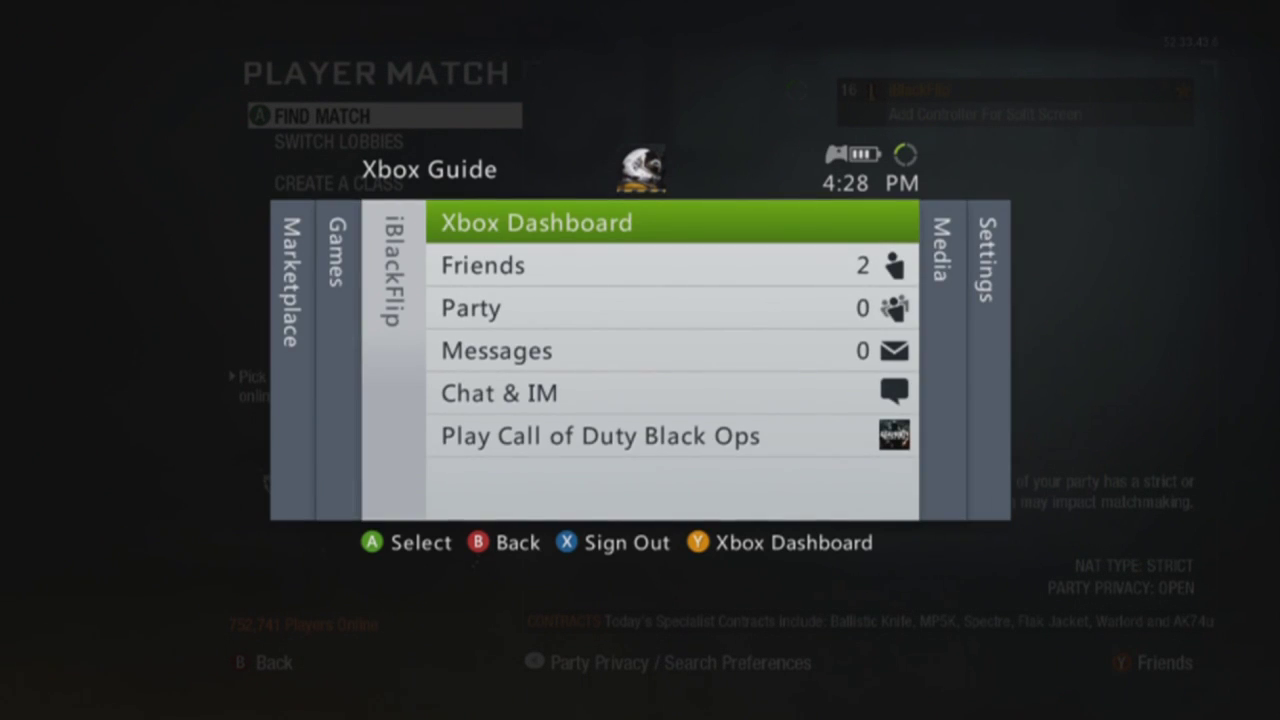
key("Return")
key("Up")
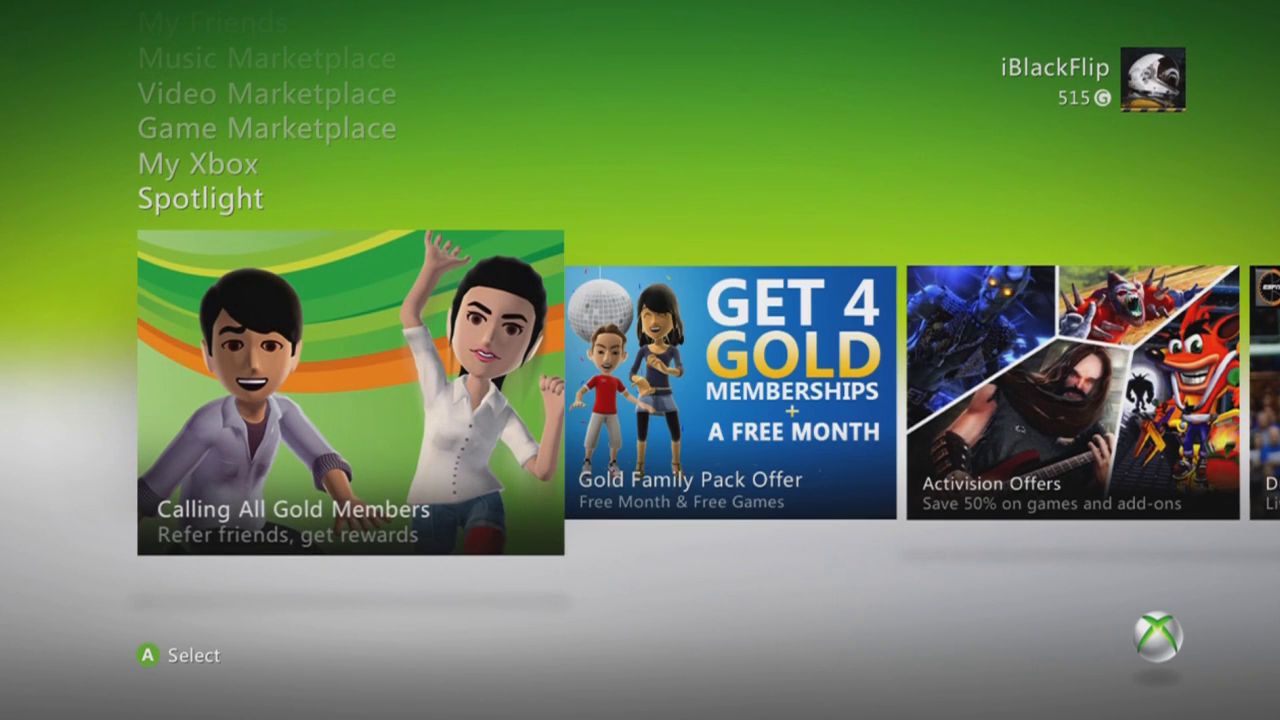
key("Down")
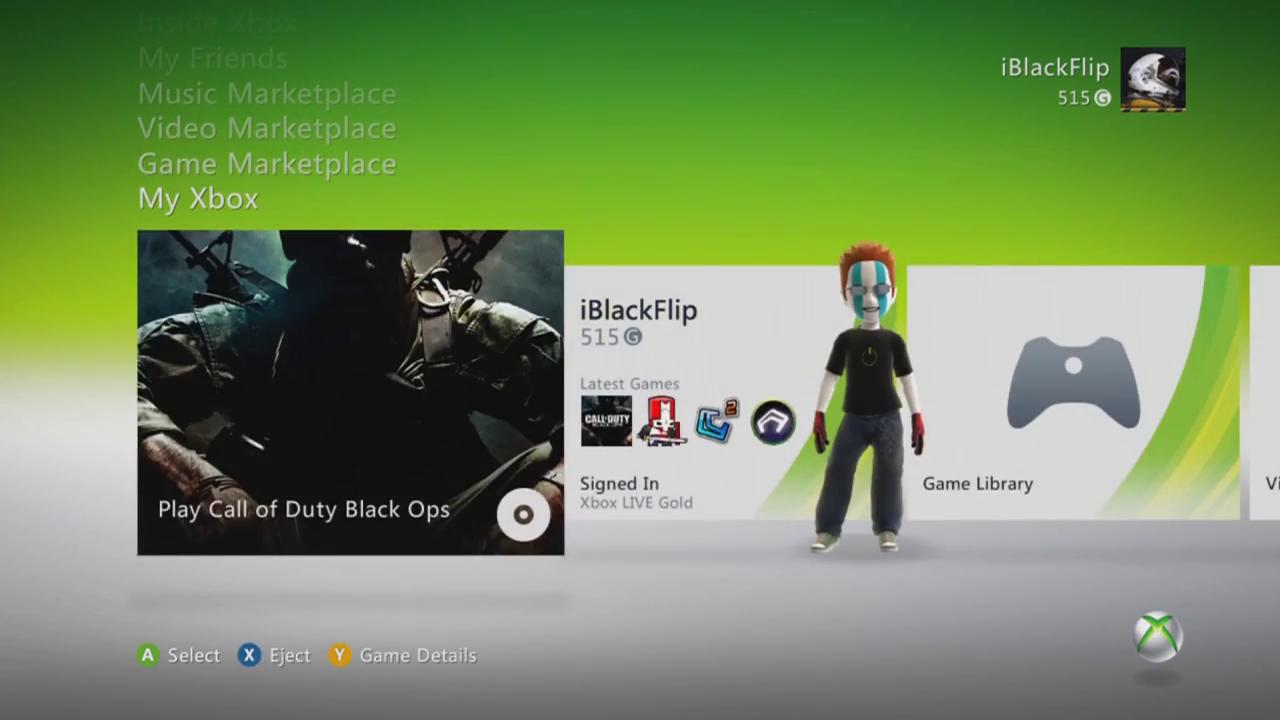
Step: Open the console's System Settings from the My Xbox channel
key("Right")
key("Right")
key("Right")
key("Right")
key("Right")
key("Right")
key("Right")
key("Right")
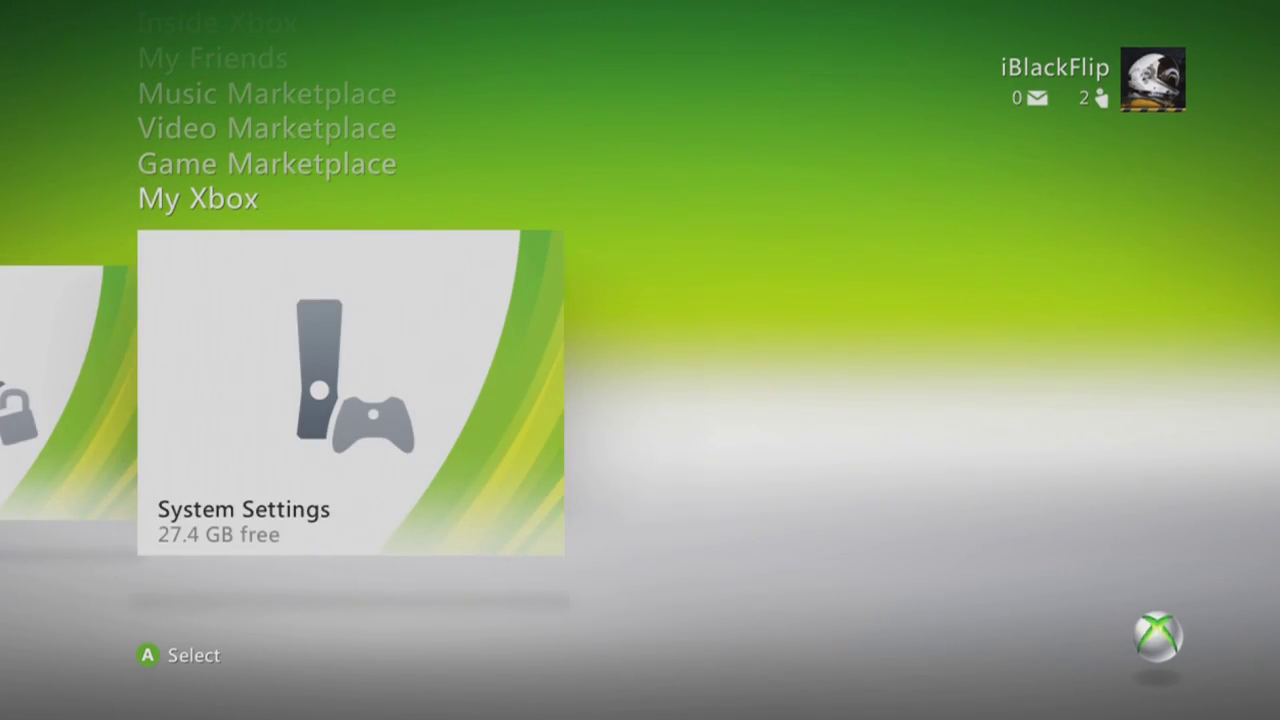
key("Return")
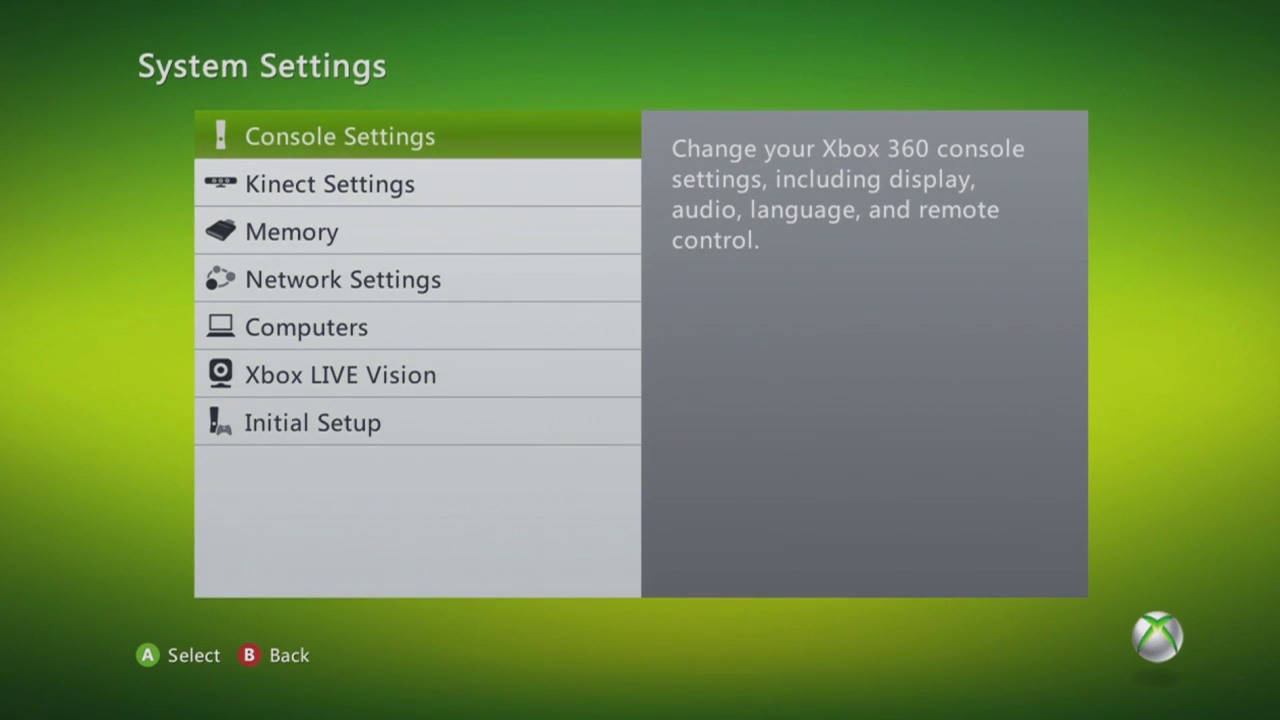
Step: Open the network configuration for the wired network in Network Settings
key("Down")
key("Down")
key("Down")
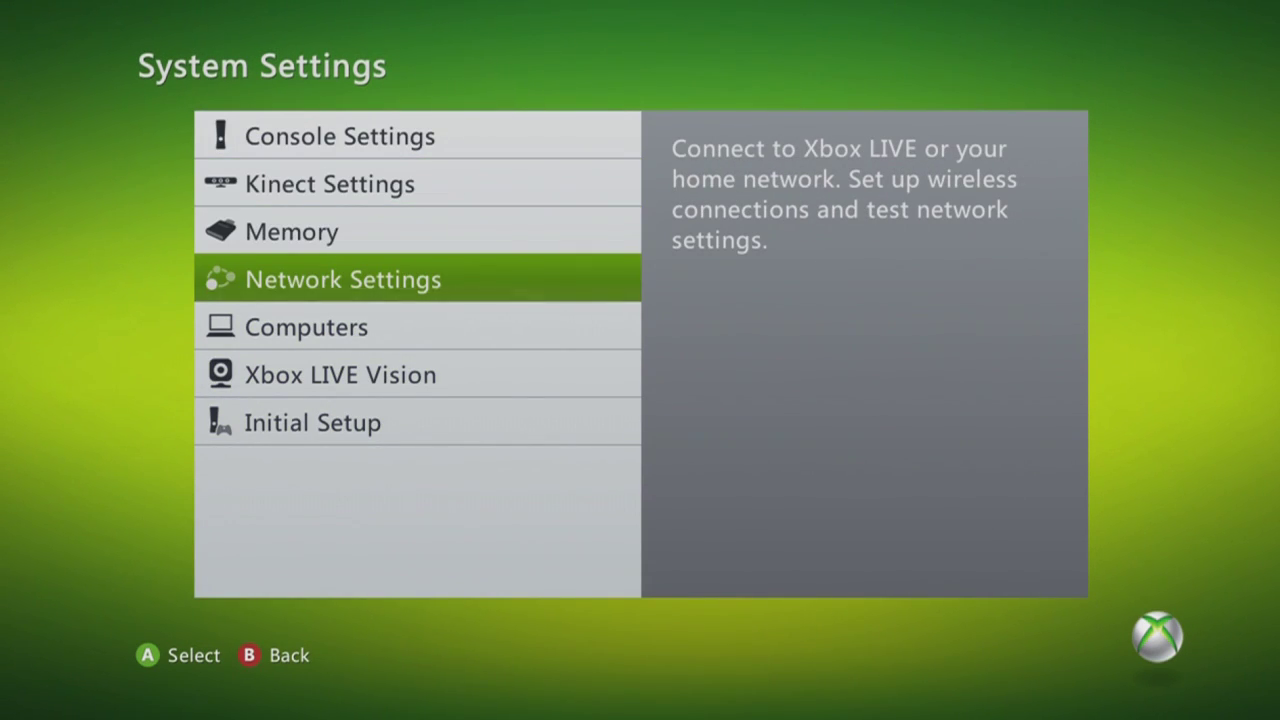
key("Return")
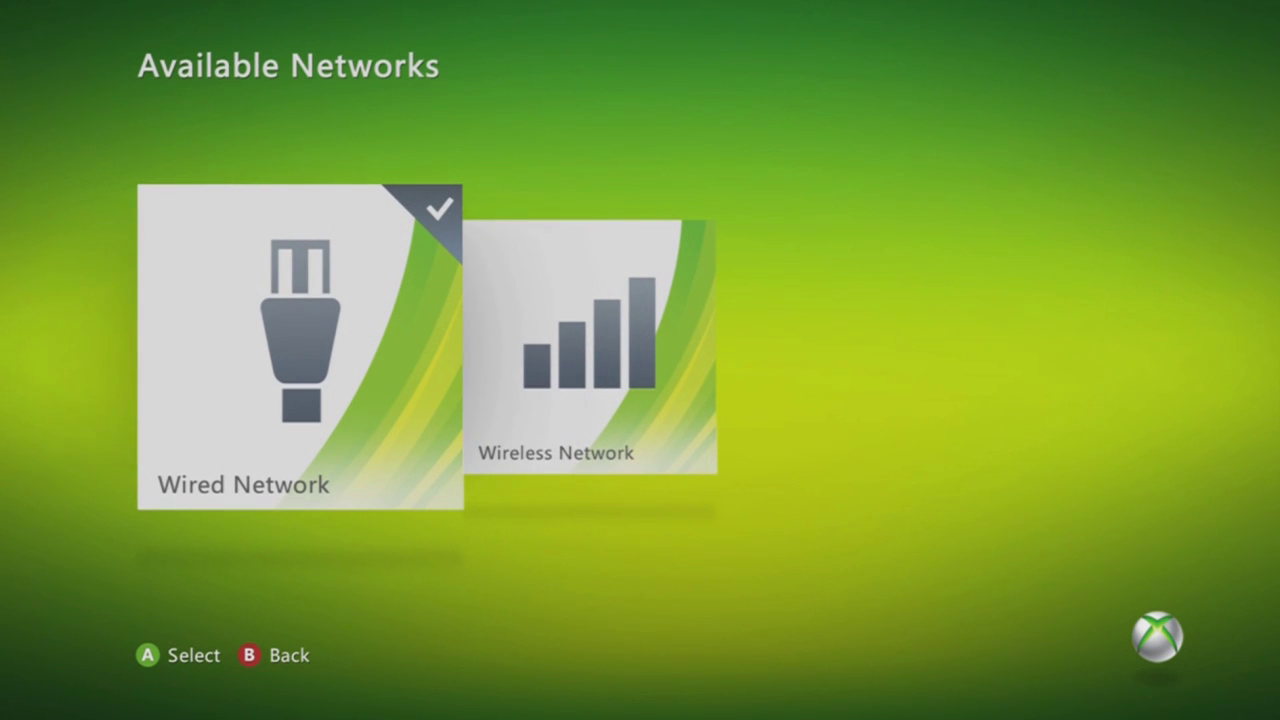
key("Right")
key("Left")
key("Return")
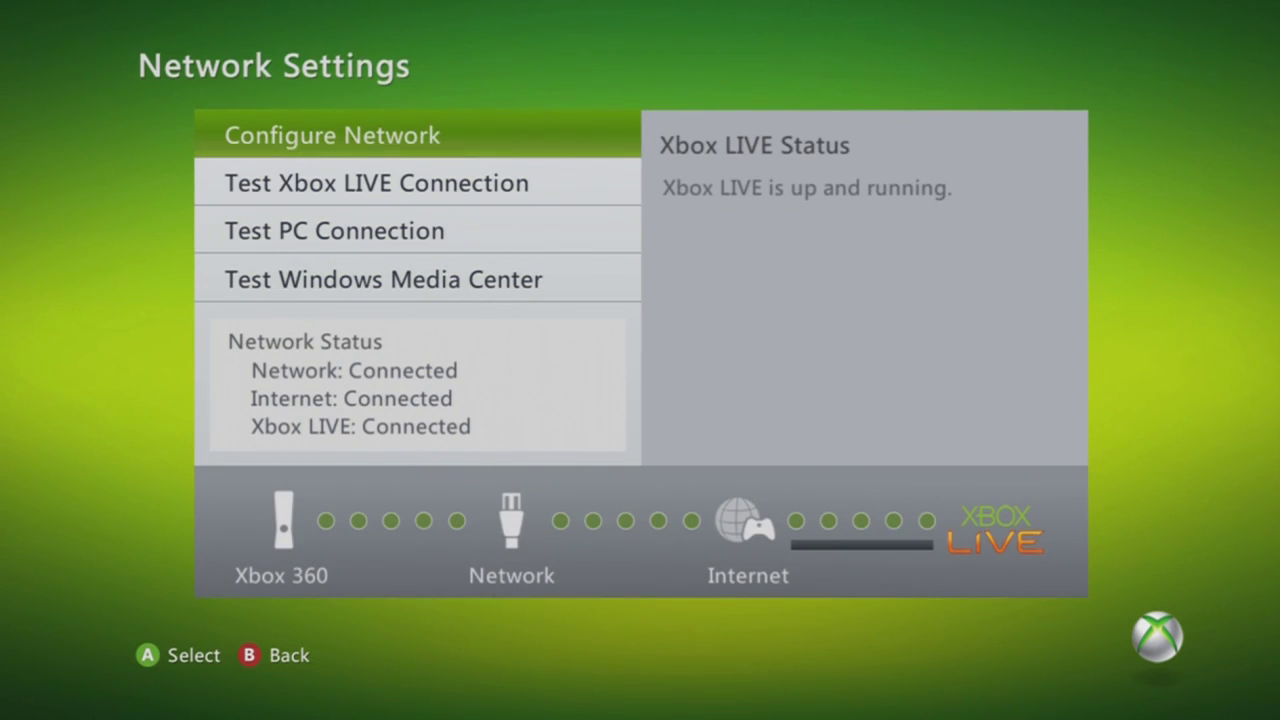
key("Return")
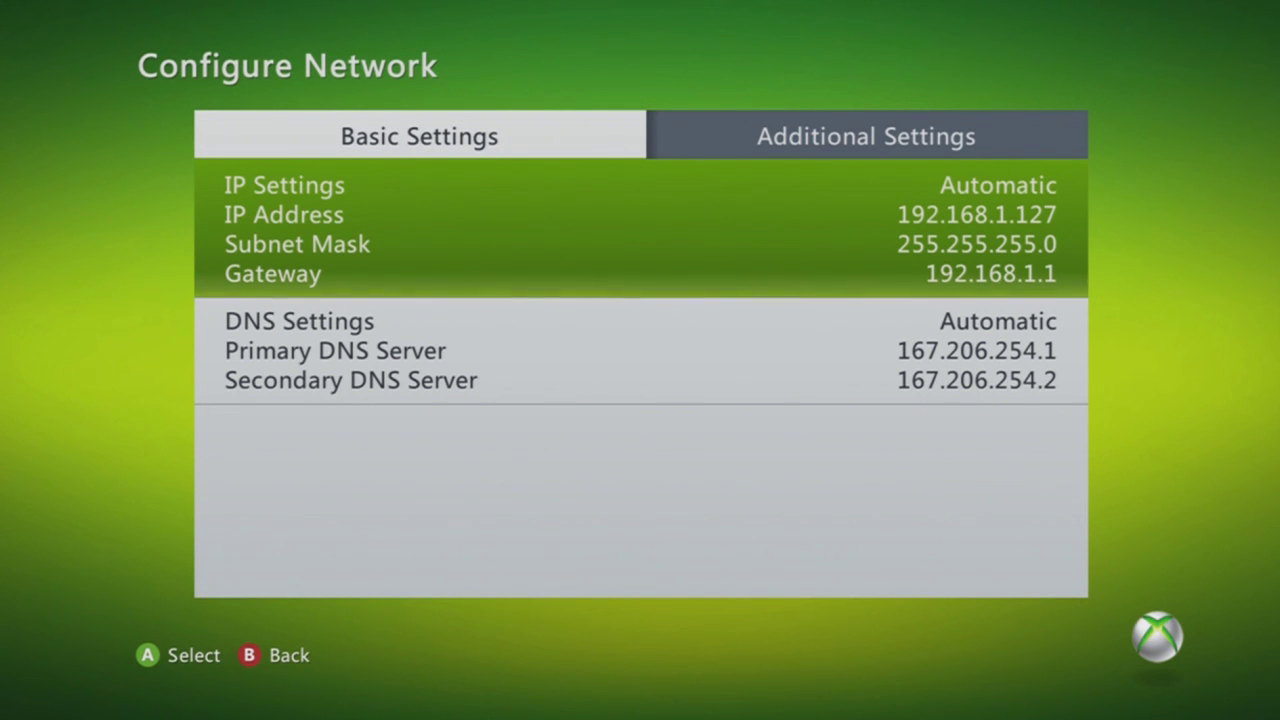
Step: Switch the console's IP settings to manual assignment
key("Return")
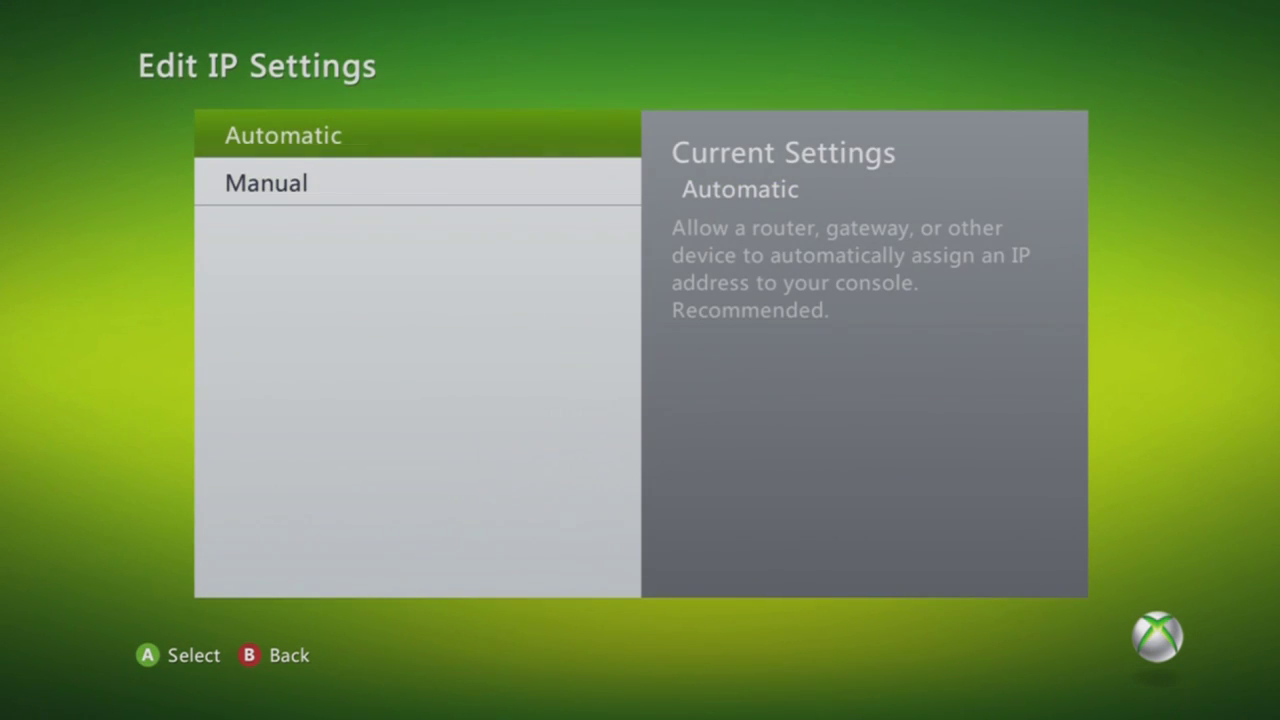
key("Down")
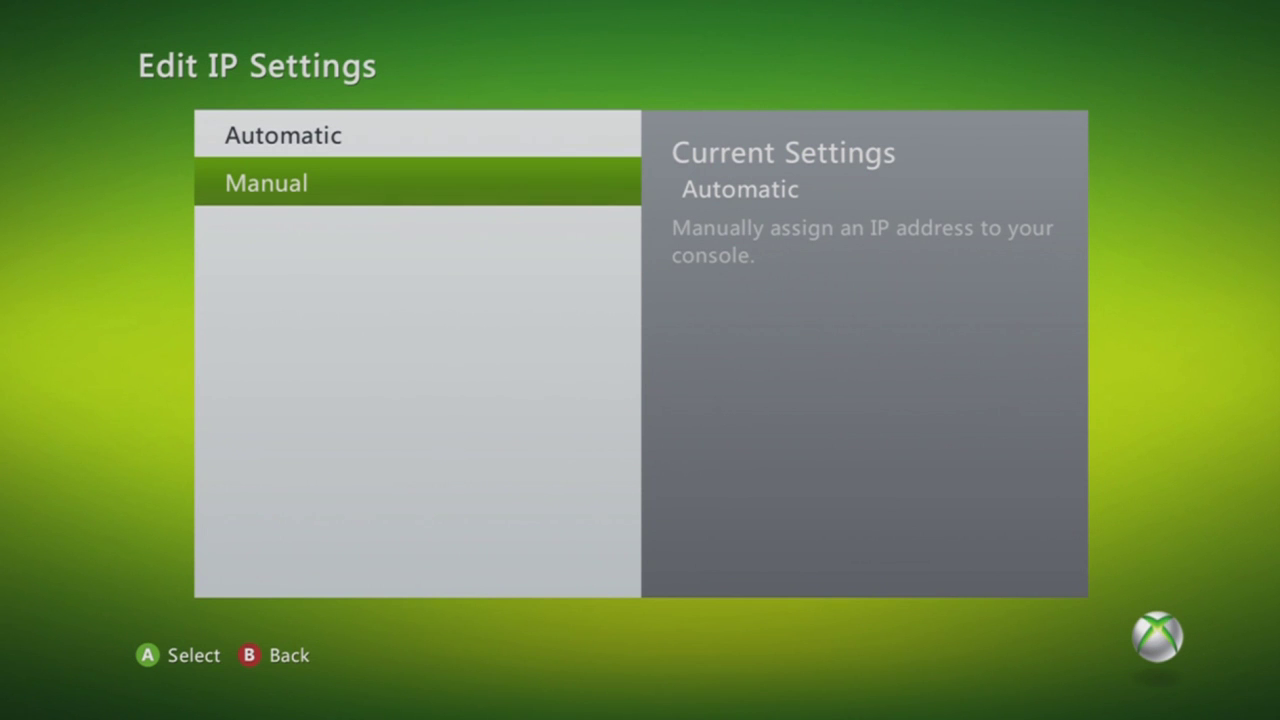
key("Return")
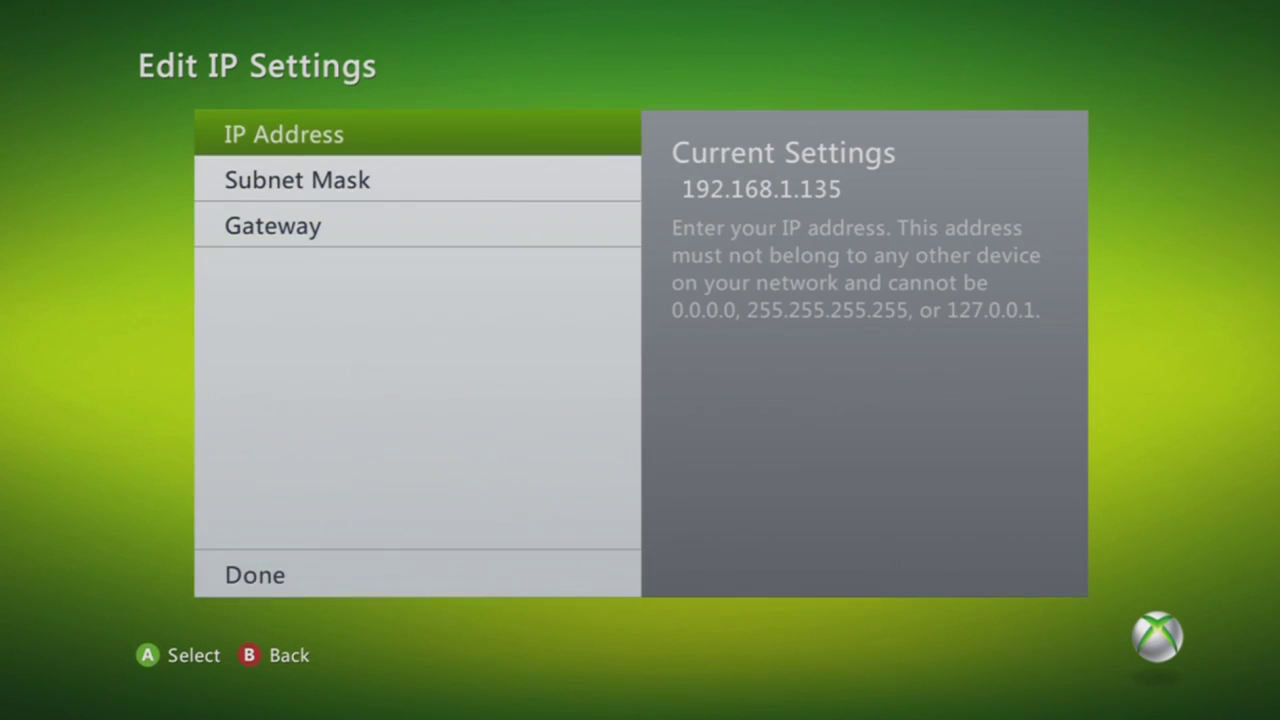
Step: Set the console's IP address to 192.168.1.135
key("Return")
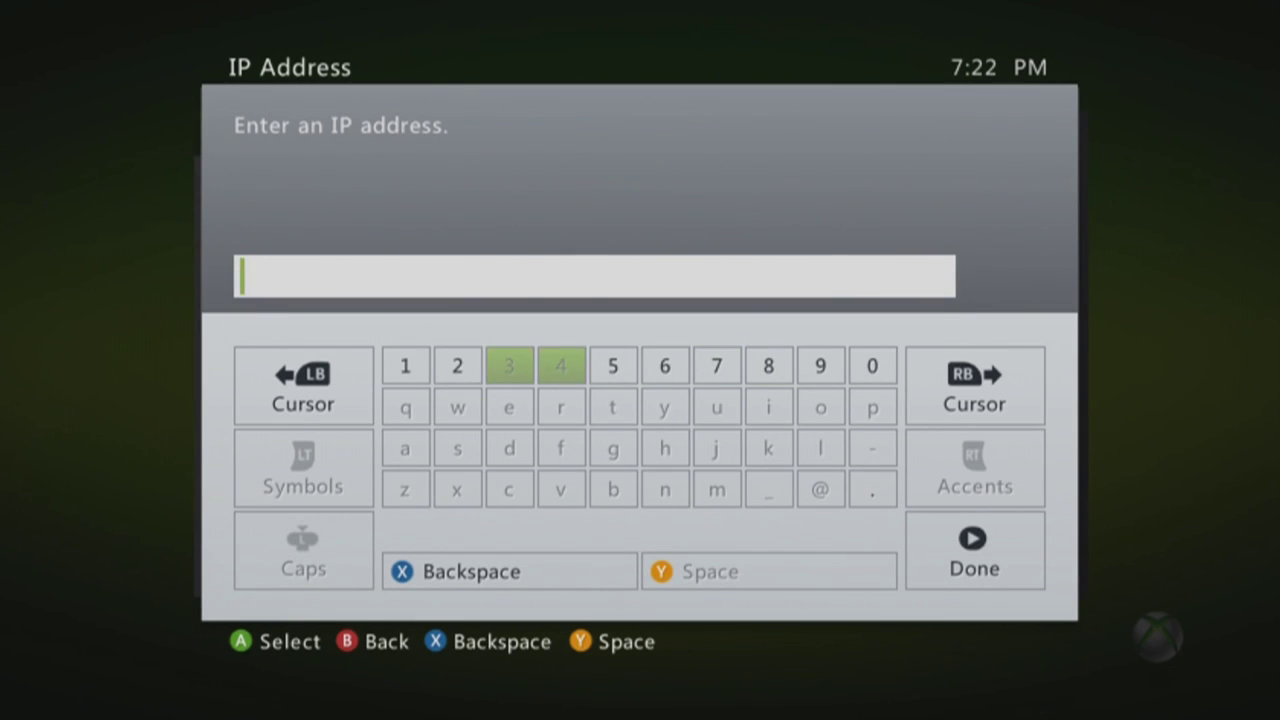
type("1")
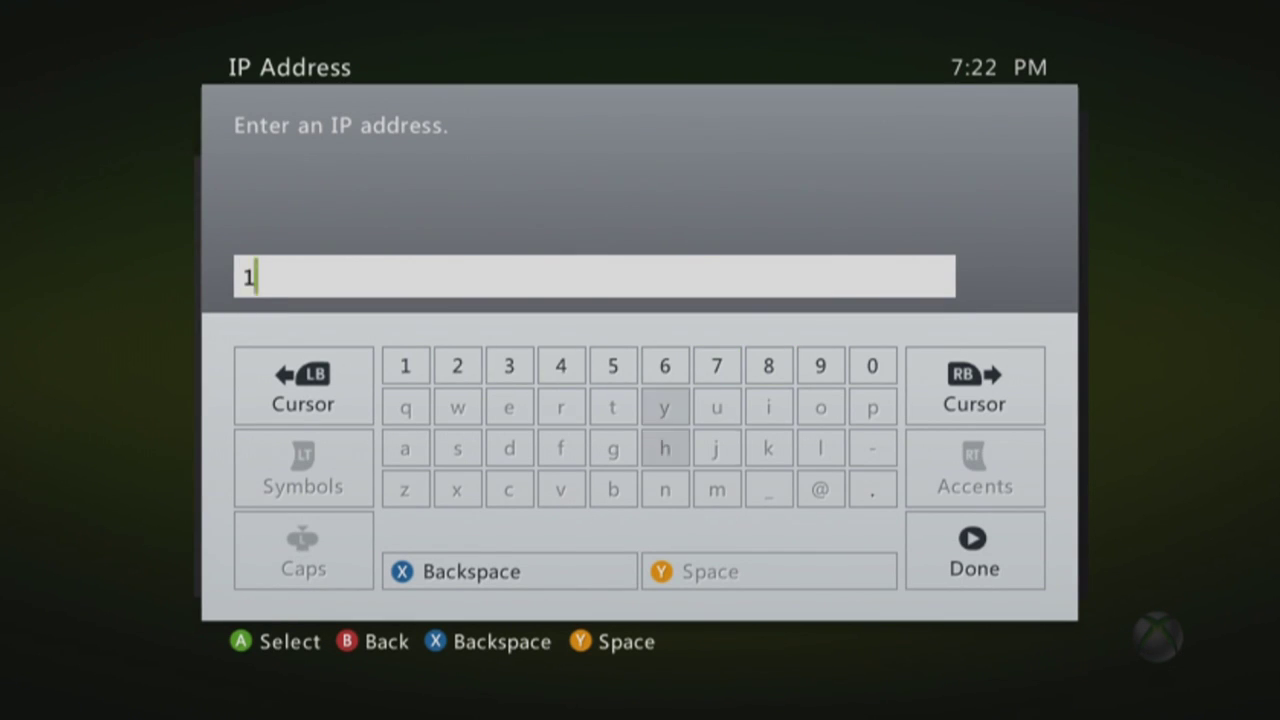
type("92")
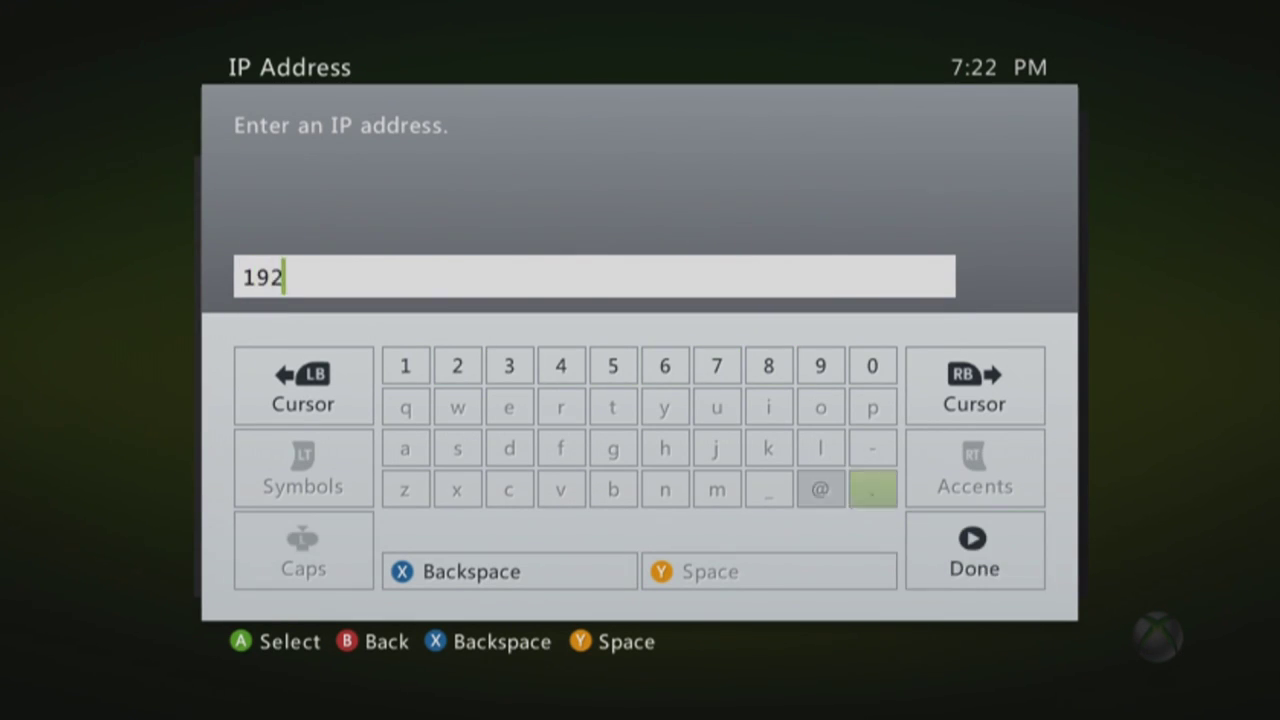
type(".168.")
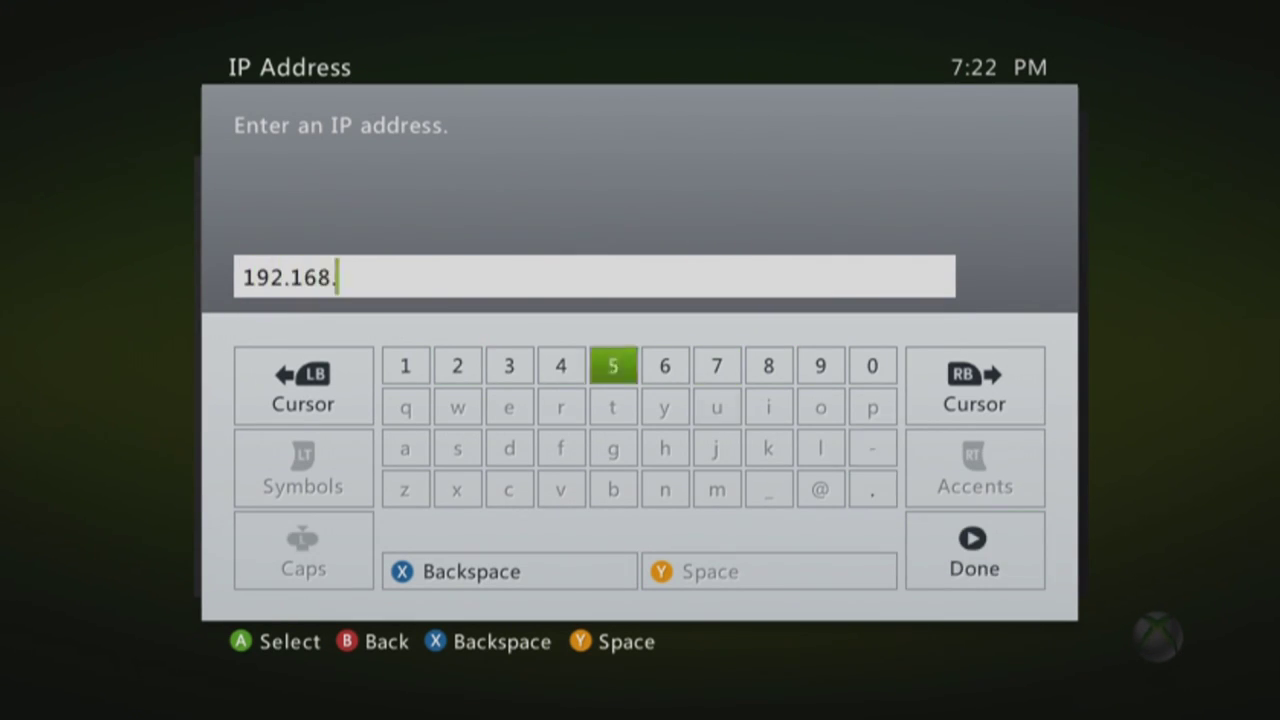
type("1.")
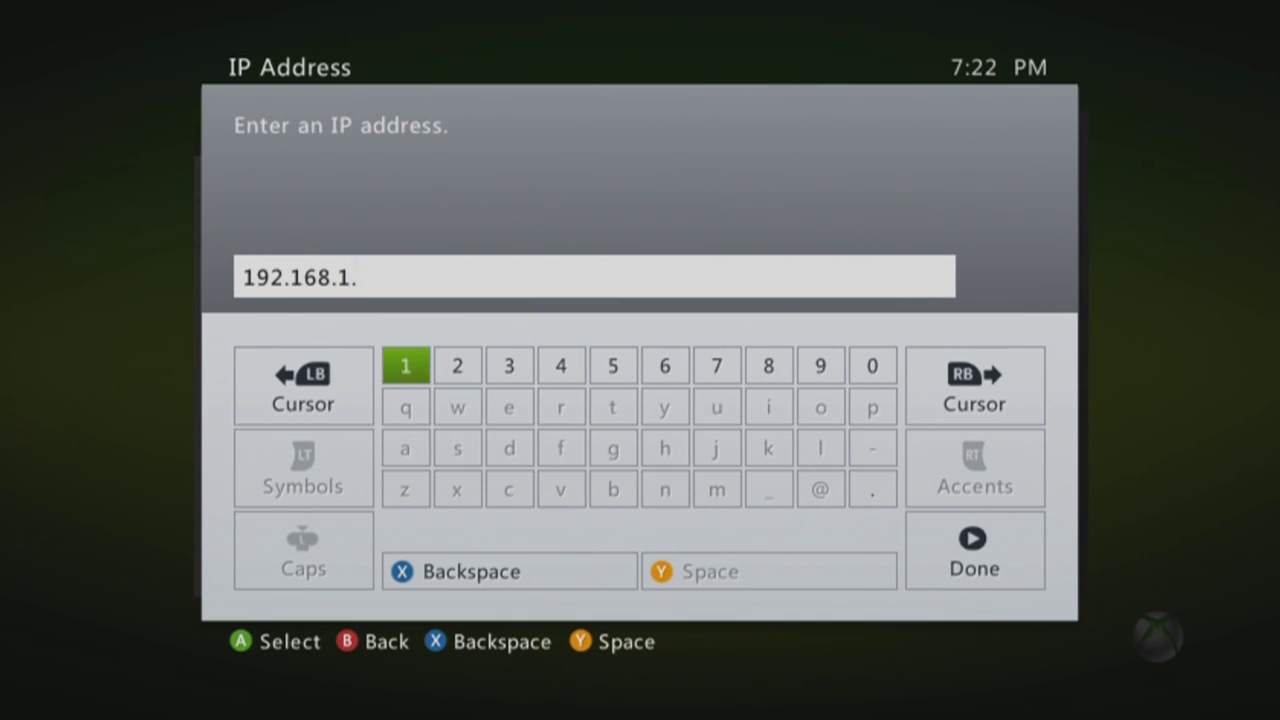
type("135")
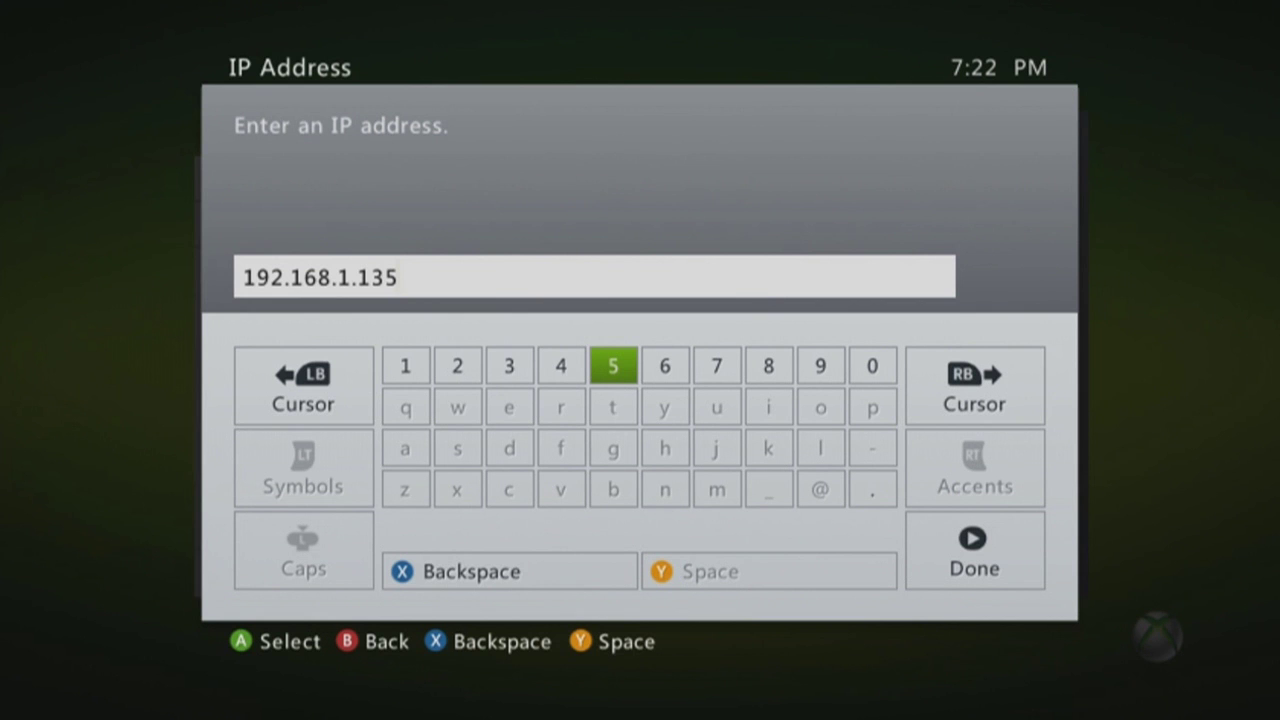
key("Return")
key("Return")
key("Down")
key("Down")
key("Down")
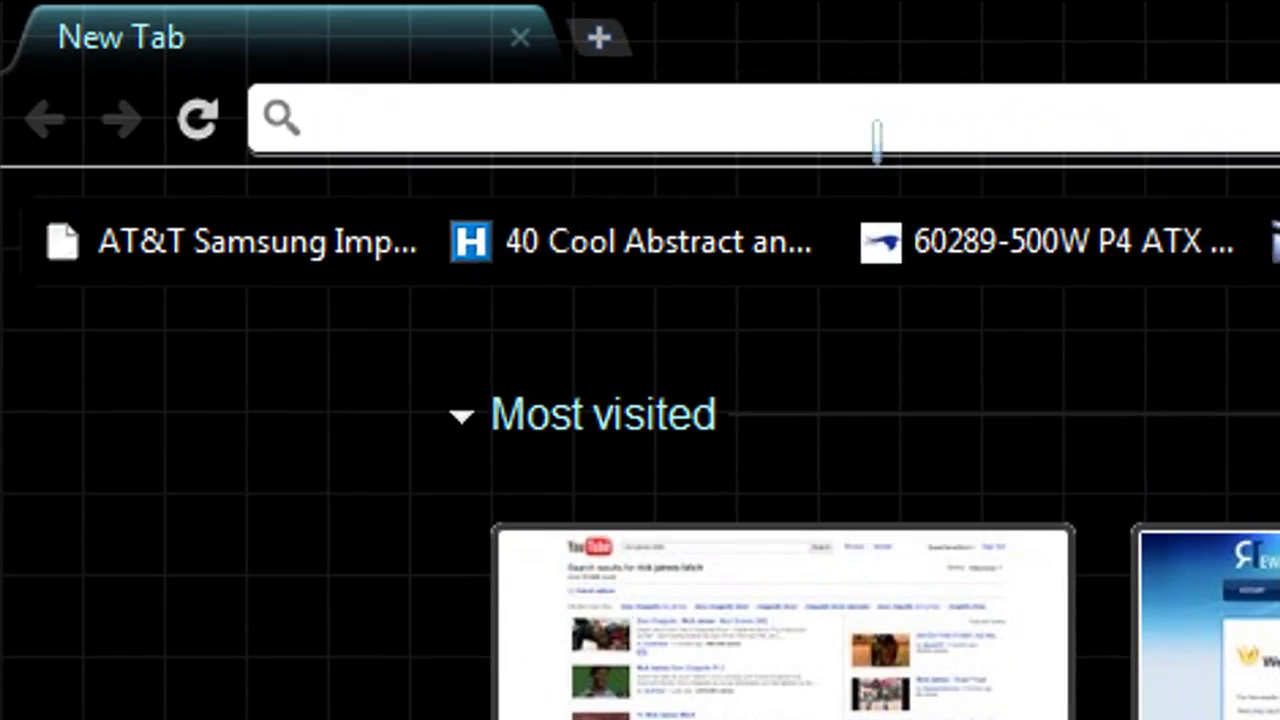
Step: Switch to the web browser, go to 192.168.1.1 and log in to the router with the saved password
type("1")
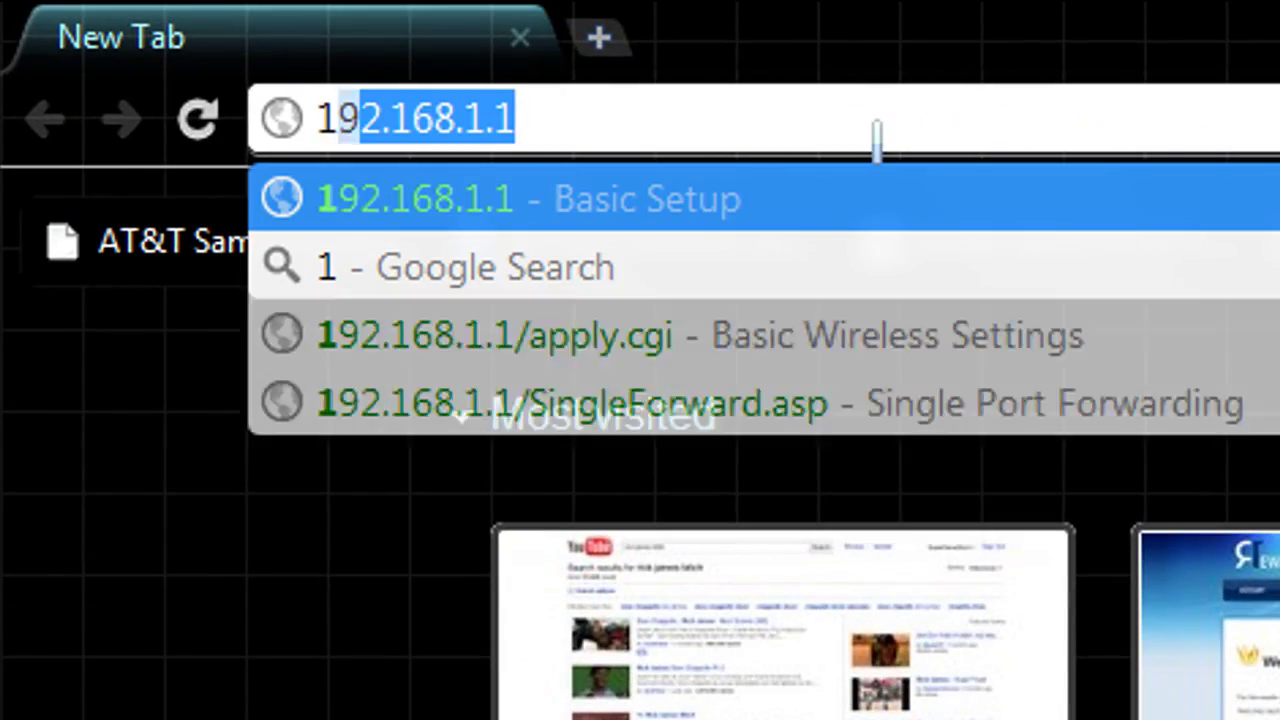
type("92.")
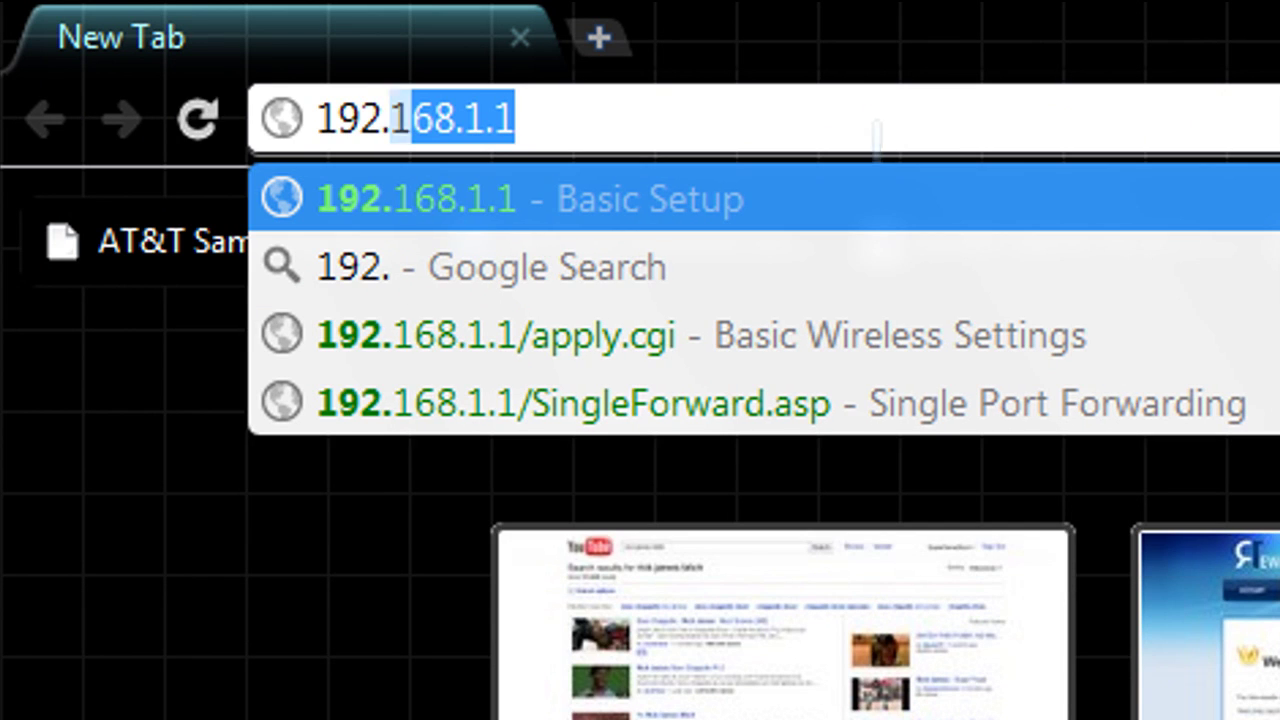
type("168")
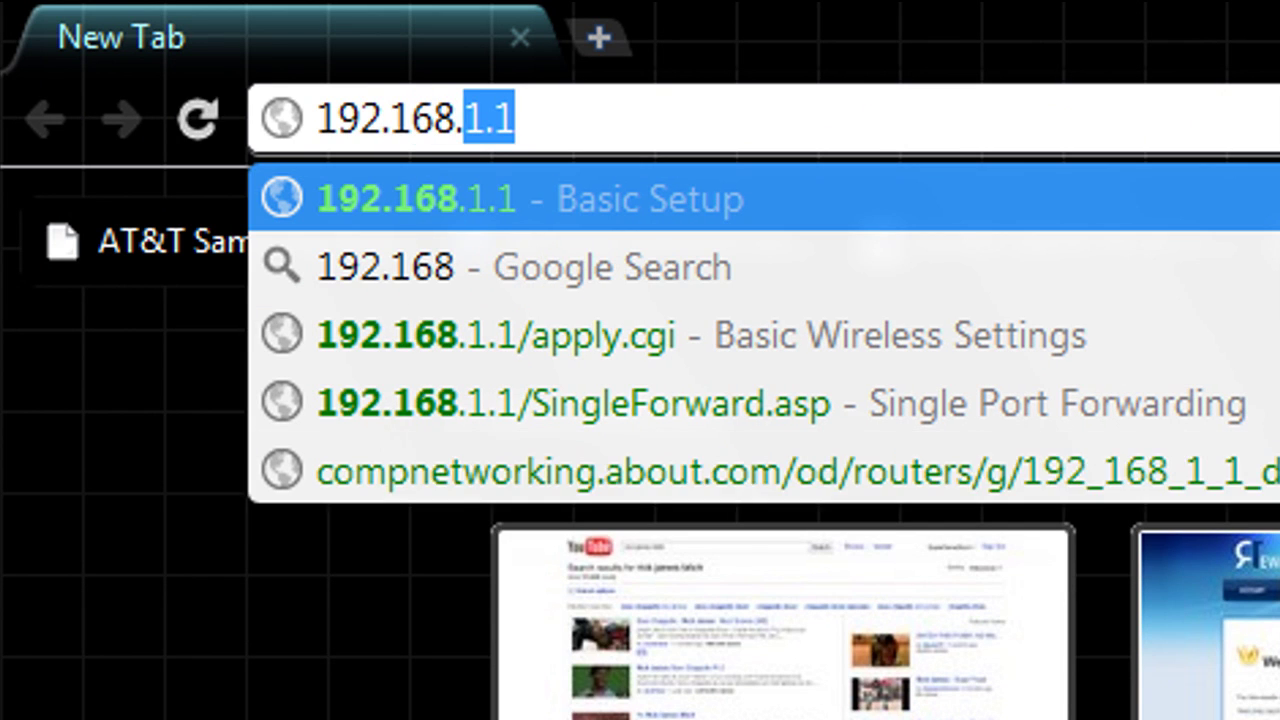
type(".1.1")
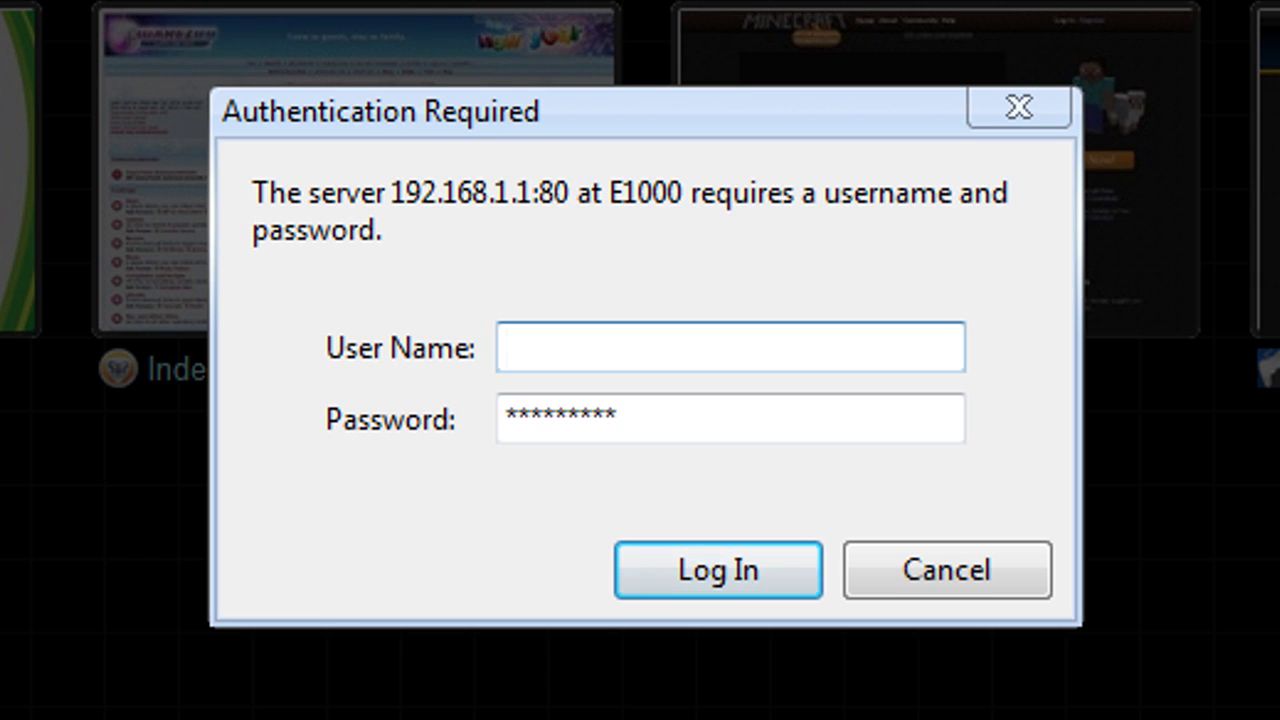
key("Tab")
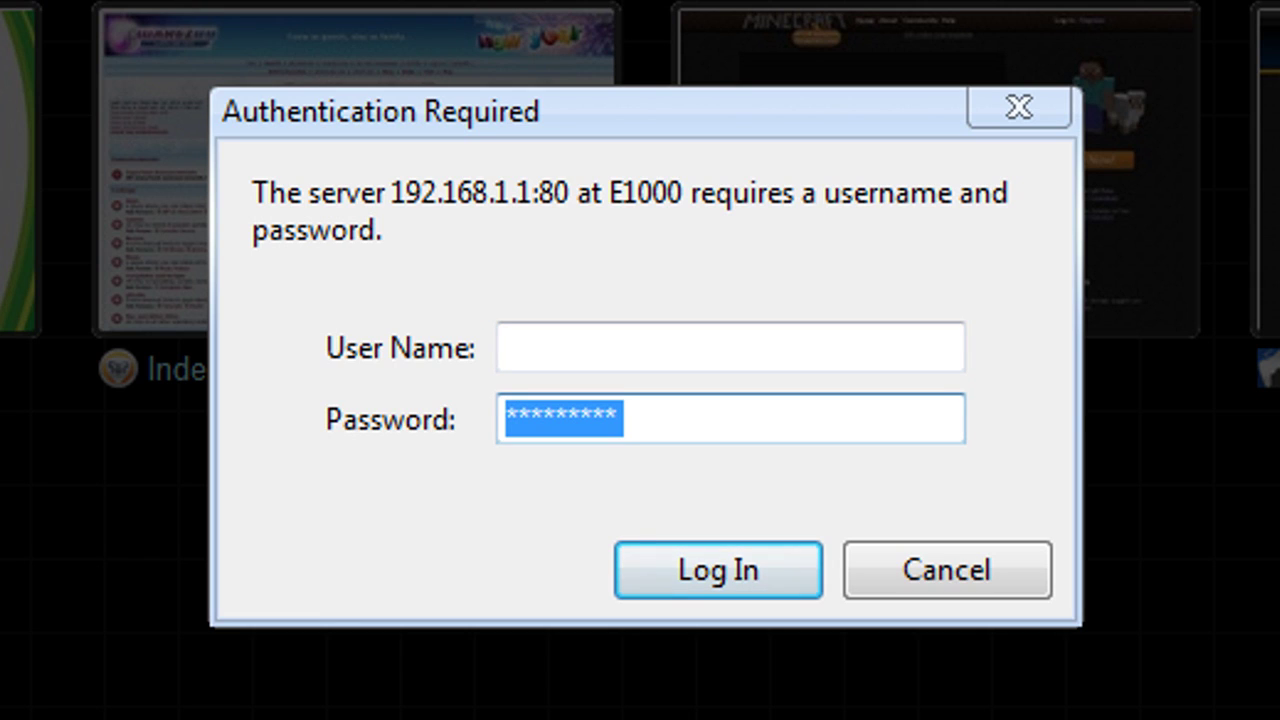
left_click(688, 585)
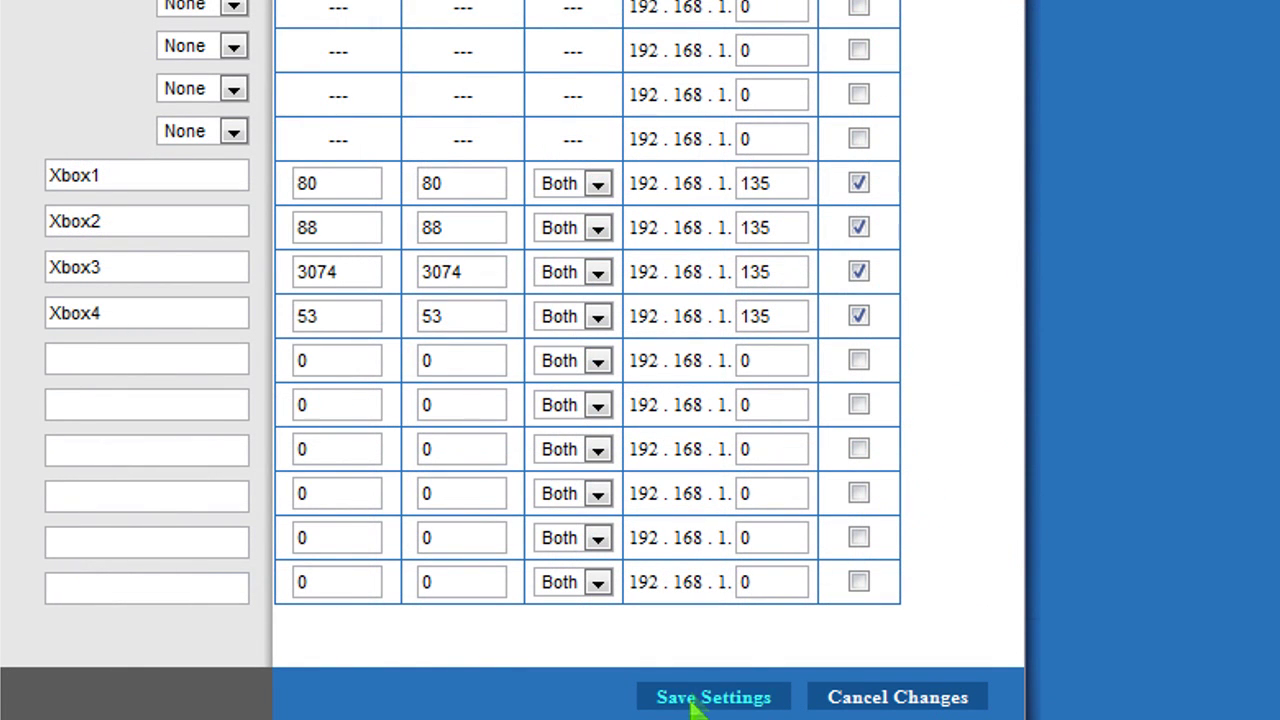
Step: Save the single port forwarding entries Xbox1 to Xbox4 for ports 80, 88, 3074 and 53 to 192.168.1.135
left_click(660, 694)
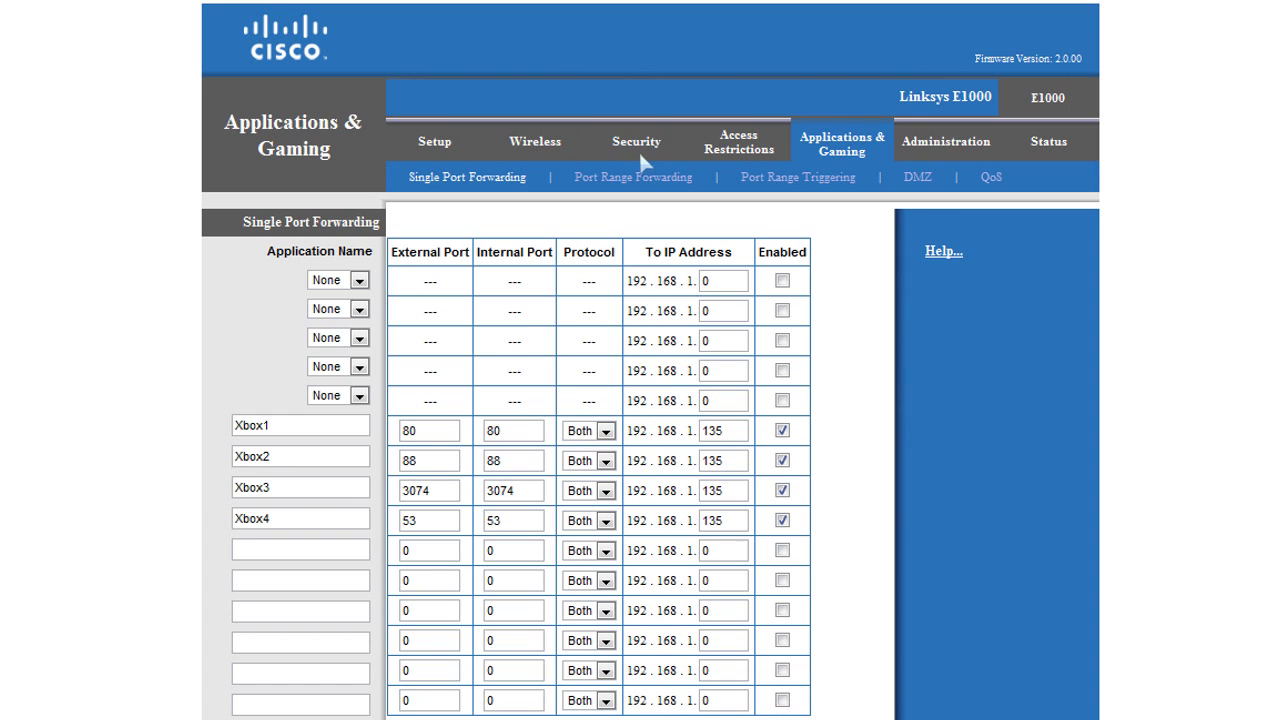
Step: Turn off Filter Multicast and Filter Internet NAT Redirection in the router's security settings
left_click(639, 147)
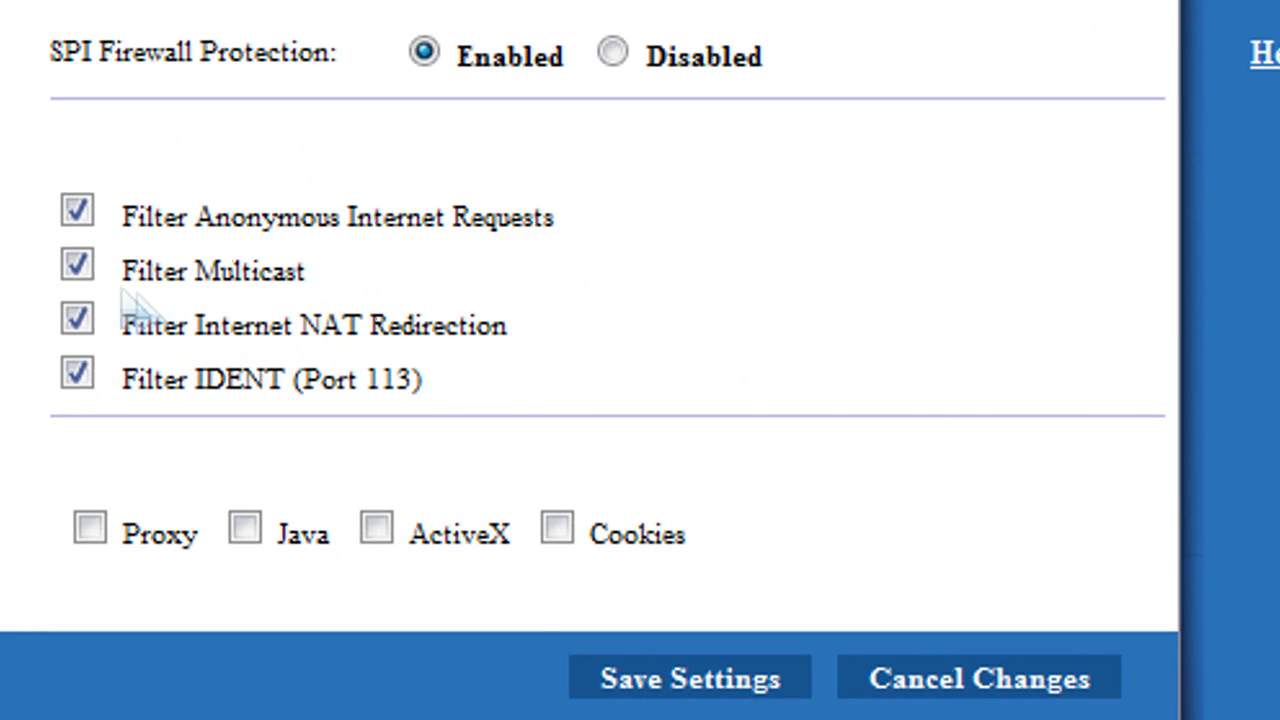
left_click(78, 266)
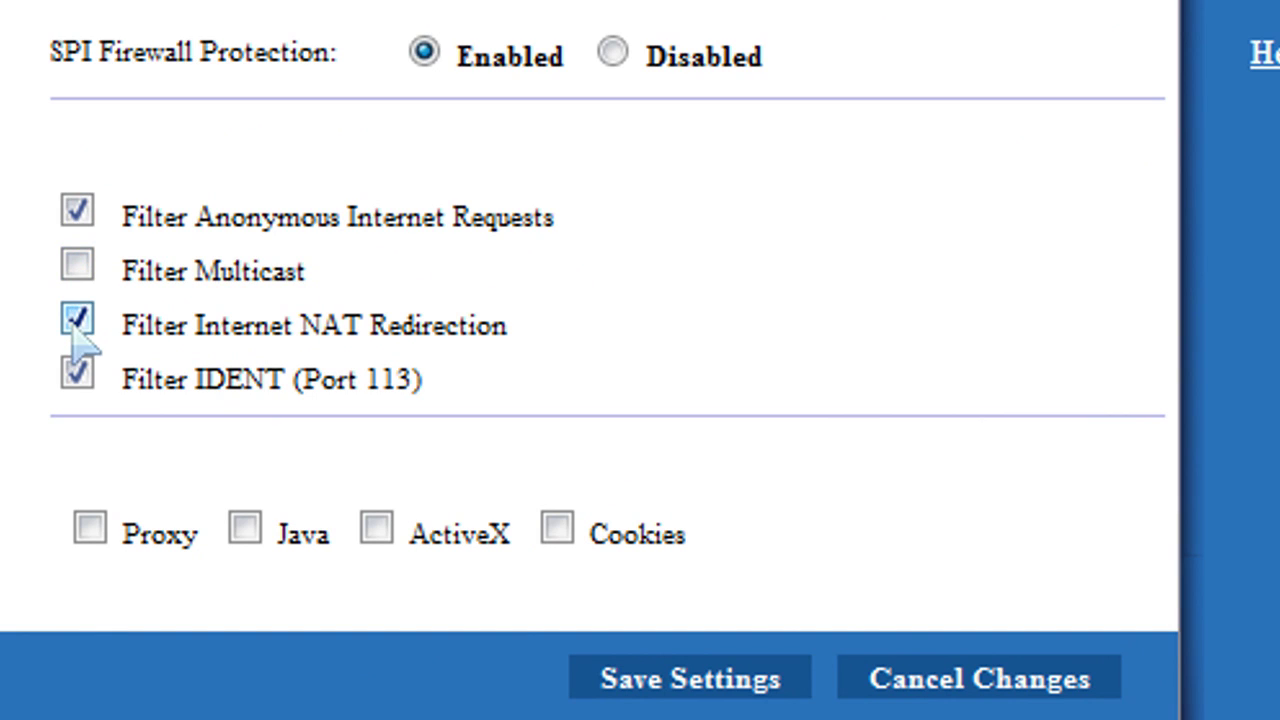
left_click(76, 322)
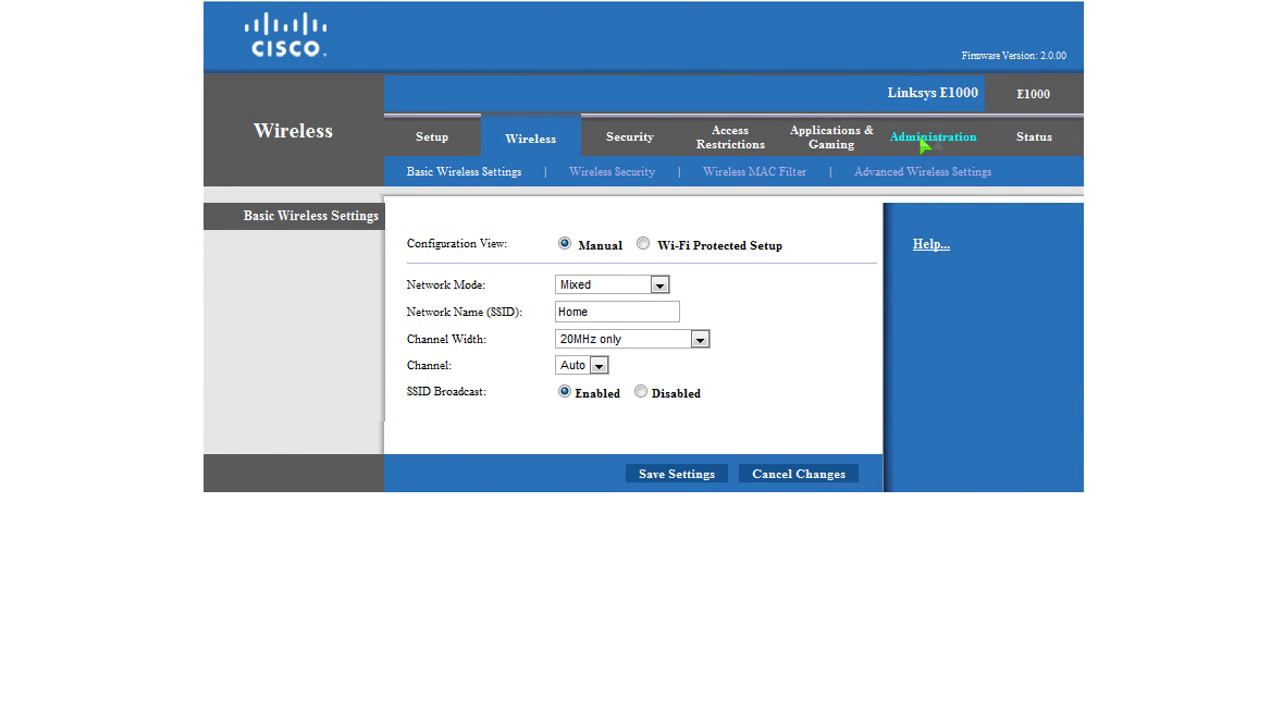
Step: Enable UPnP in the router's administration settings
left_click(924, 145)
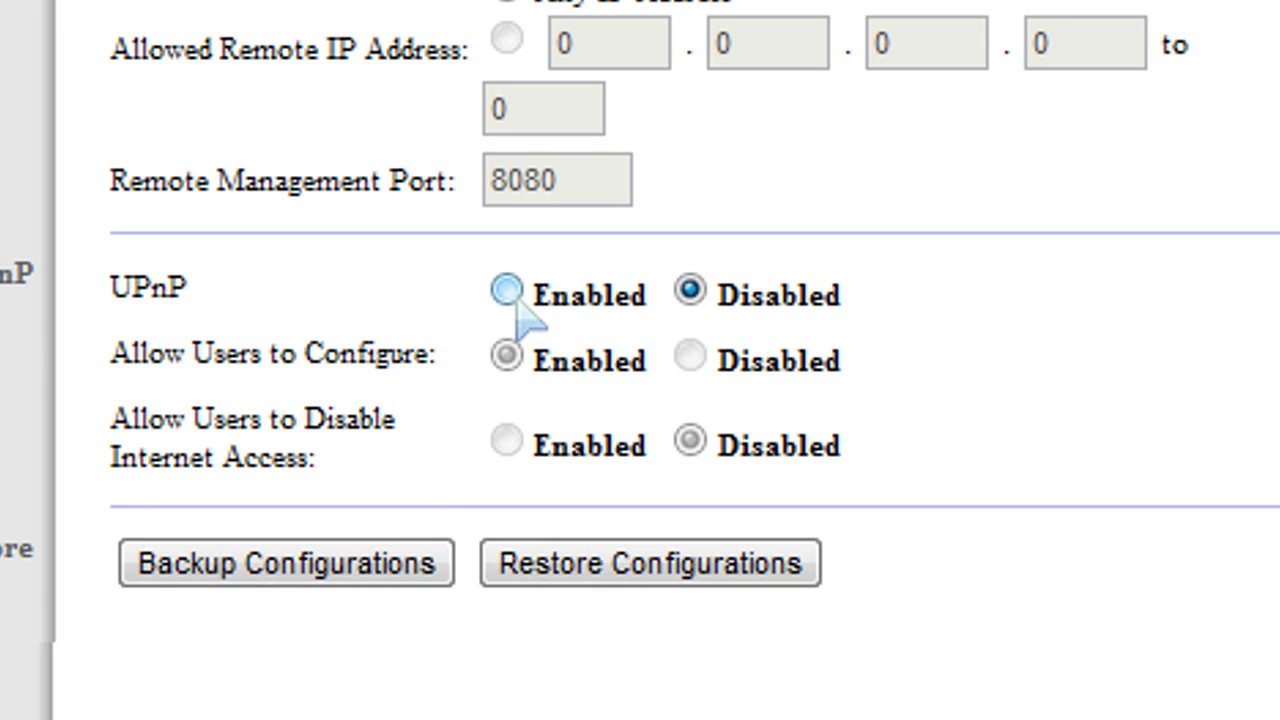
left_click(515, 305)
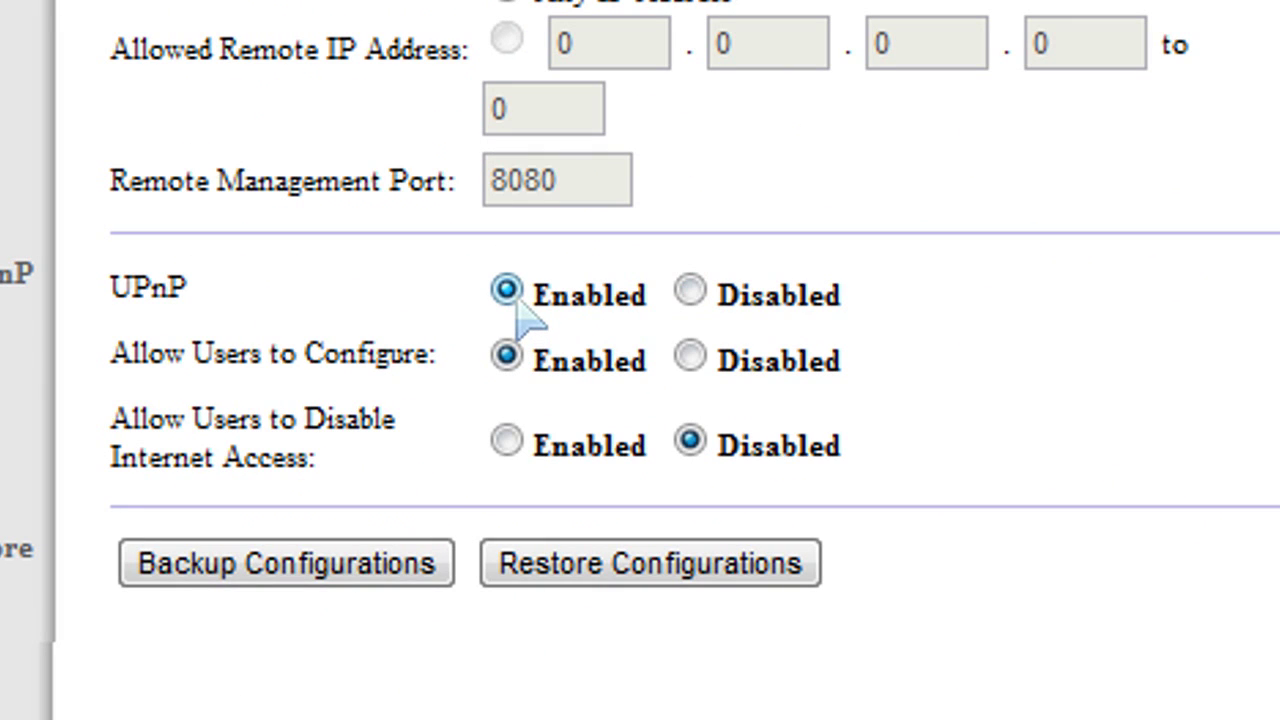